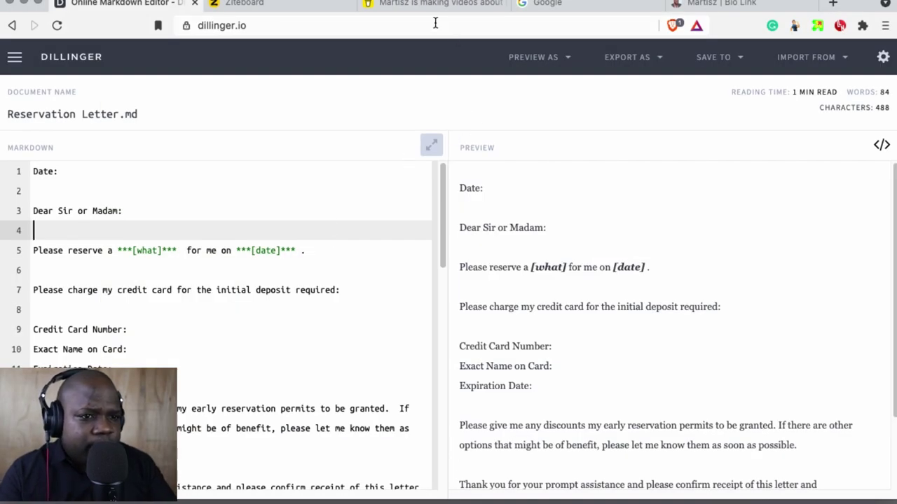
Pick the Ziteboard pen tool, glance at the Reservation Letter draft, and return to the empty board.
left_click(315, 6)
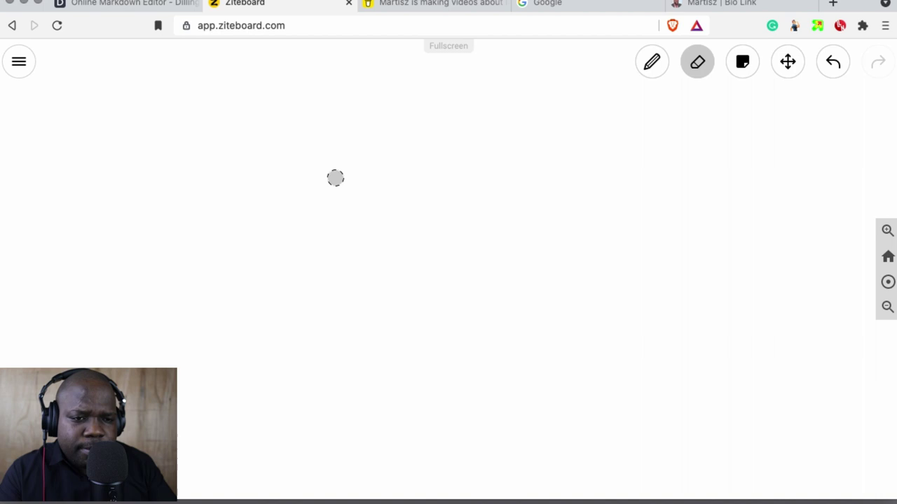
left_click(651, 62)
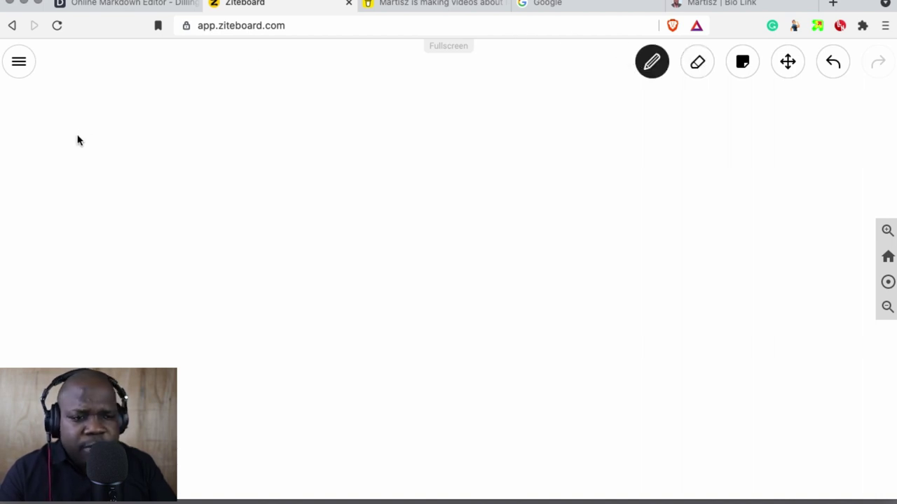
left_click(100, 3)
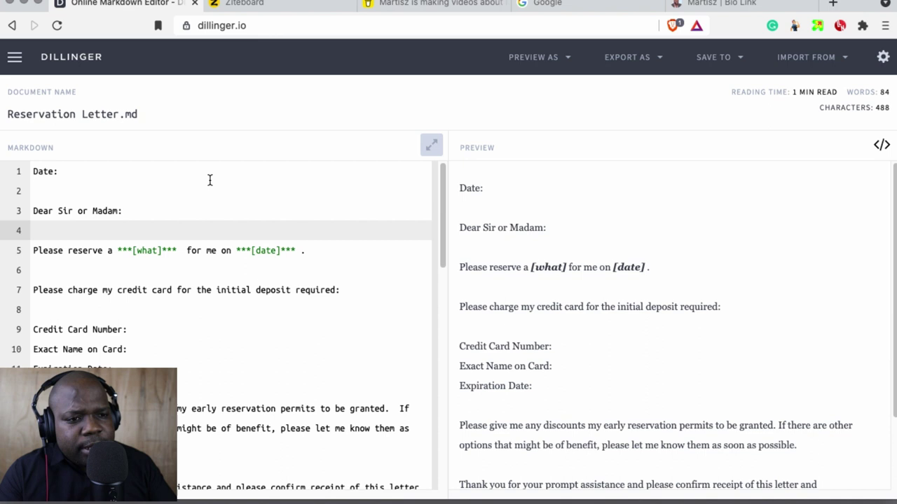
left_click(280, 3)
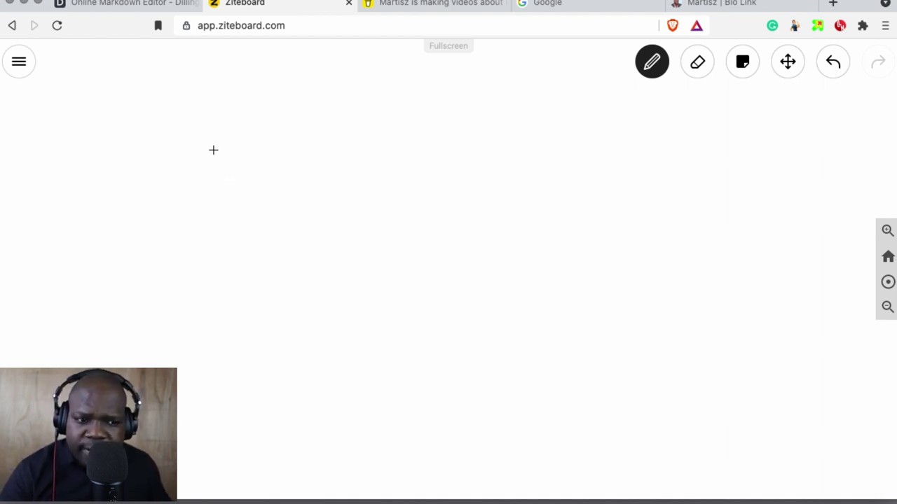
Sketch '20 - 30', two boxes with a line, and a lined document shape.
mouse_move(214, 150)
left_mouse_down()
mouse_move(228, 186)
mouse_move(306, 177)
mouse_move(337, 190)
left_mouse_up()
left_click_drag(379, 157, 382, 178)
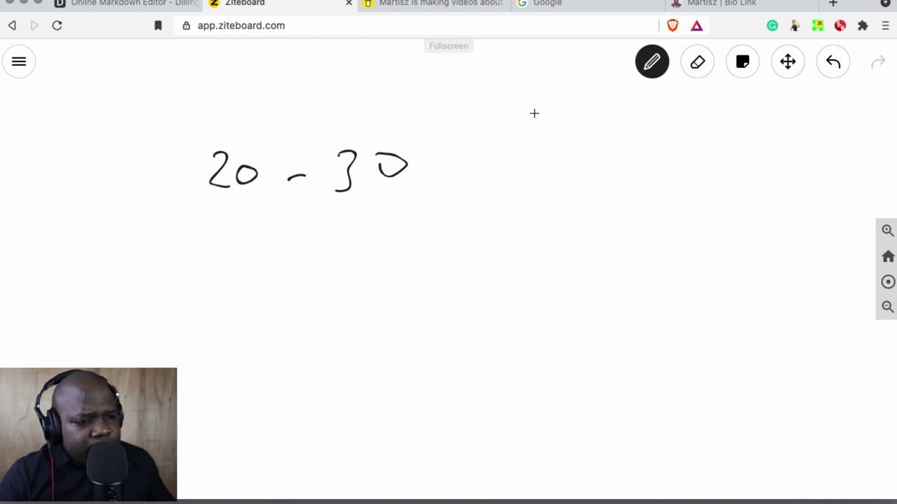
left_click_drag(537, 105, 538, 110)
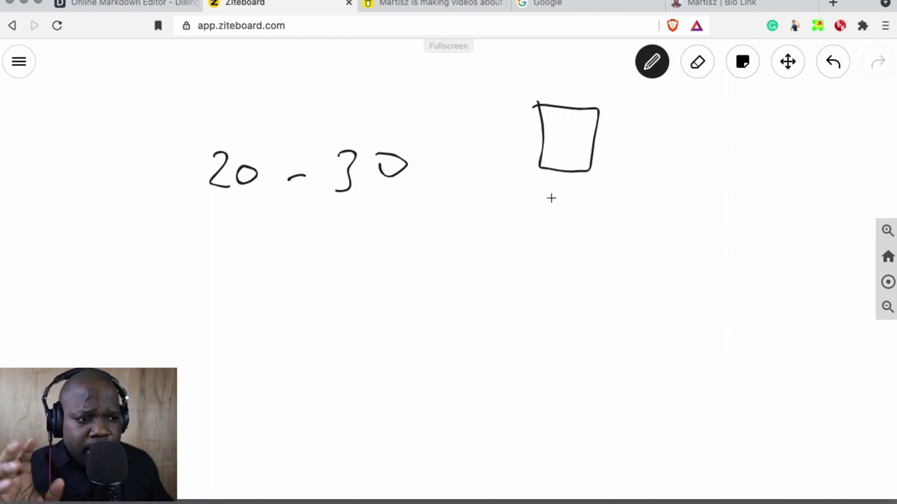
mouse_move(545, 223)
left_mouse_down()
mouse_move(581, 277)
mouse_move(545, 223)
left_mouse_up()
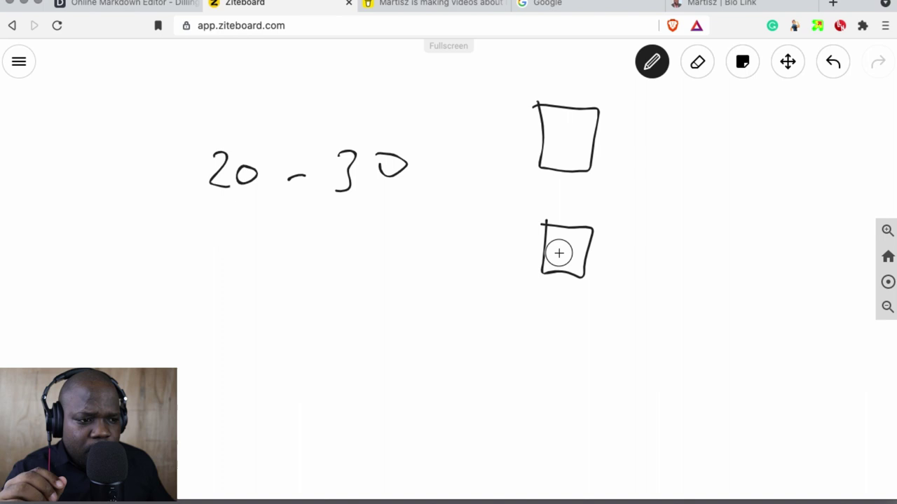
left_click_drag(559, 254, 513, 258)
mouse_move(429, 210)
left_mouse_down()
mouse_move(494, 204)
mouse_move(430, 210)
left_mouse_up()
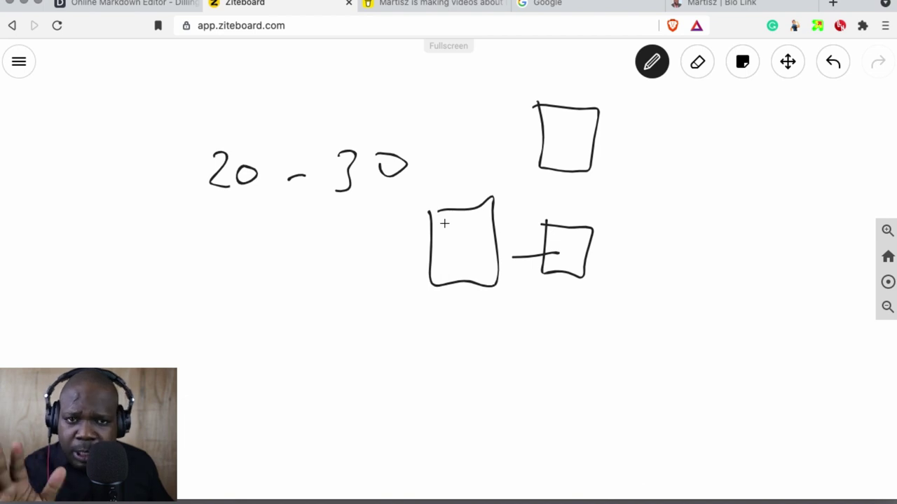
mouse_move(442, 226)
left_mouse_down()
mouse_move(471, 224)
mouse_move(479, 258)
mouse_move(560, 300)
mouse_move(557, 289)
left_mouse_up()
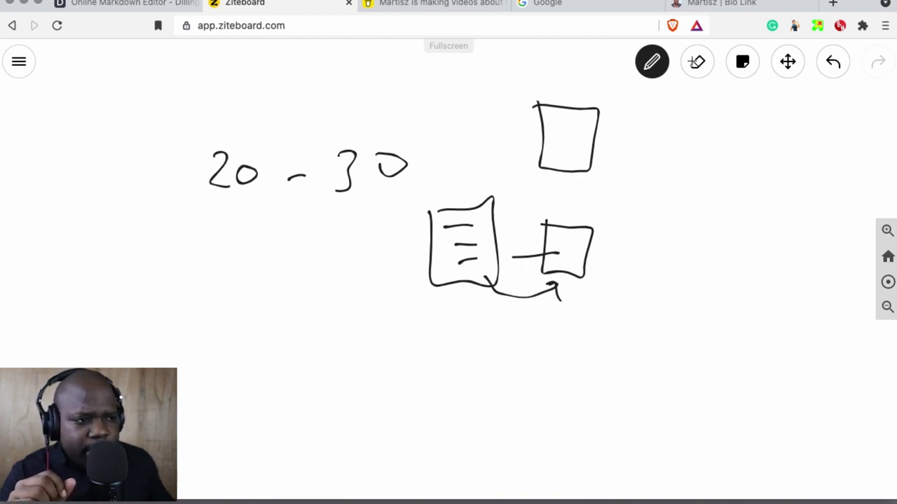
Erase the lower box and document sketches with the eraser, then switch back to the pen.
left_click(697, 62)
left_click_drag(556, 210, 452, 223)
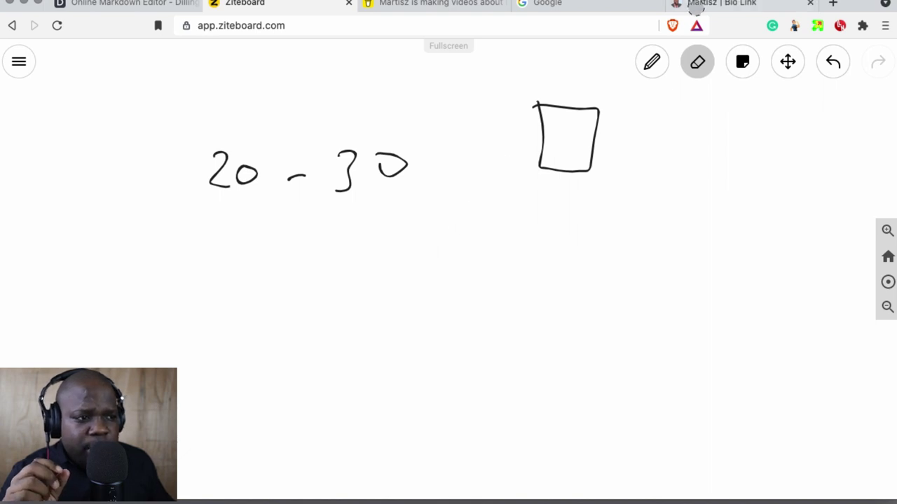
left_click(651, 63)
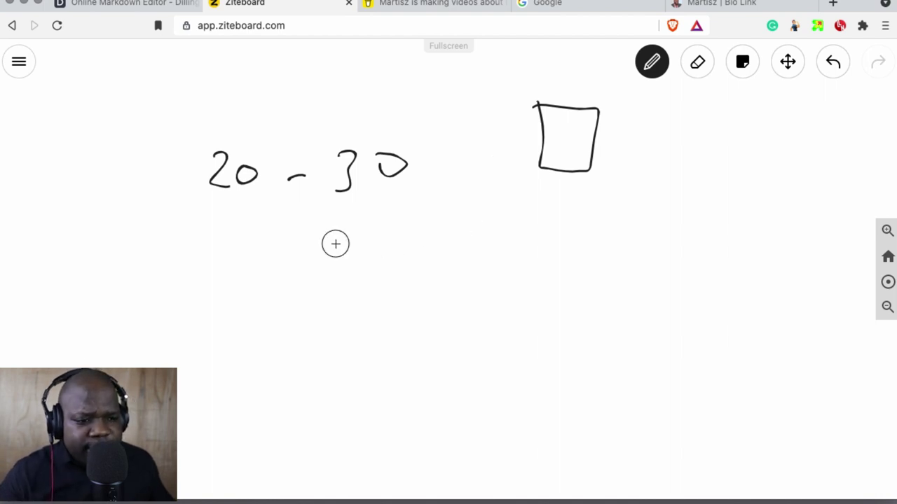
Draw a stick figure, a rightward arrow to a small box, and a box below the arrow.
mouse_move(335, 242)
left_mouse_down()
mouse_move(333, 305)
mouse_move(312, 323)
mouse_move(350, 334)
left_mouse_up()
left_click_drag(356, 277, 331, 288)
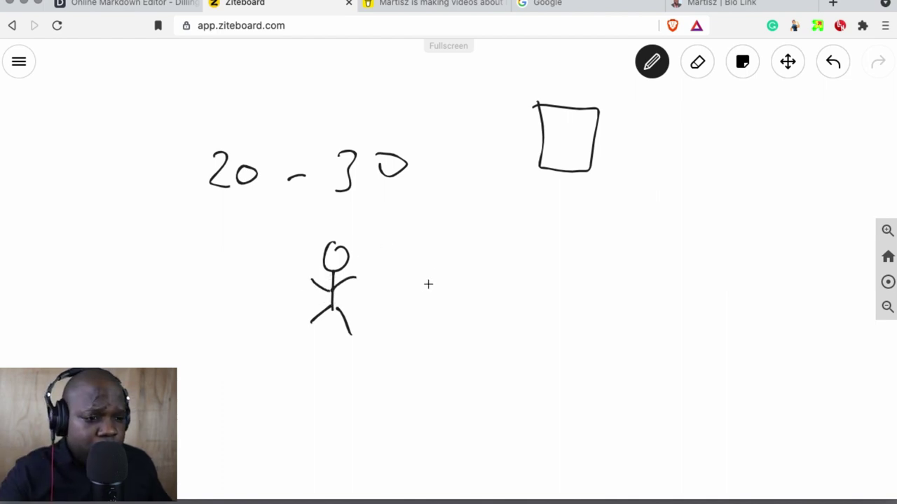
mouse_move(378, 285)
left_mouse_down()
mouse_move(462, 282)
mouse_move(459, 298)
left_mouse_up()
mouse_move(517, 255)
left_mouse_down()
mouse_move(557, 252)
mouse_move(520, 232)
left_mouse_up()
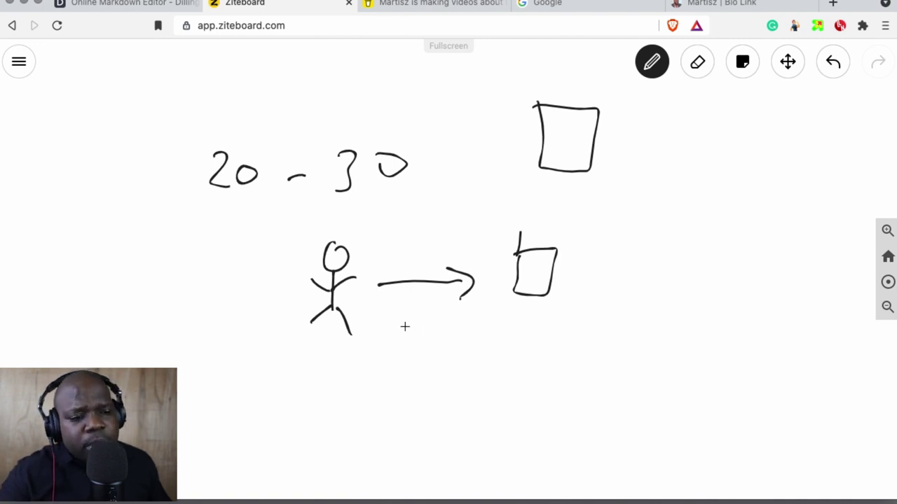
mouse_move(404, 325)
left_mouse_down()
mouse_move(458, 384)
mouse_move(415, 326)
left_mouse_up()
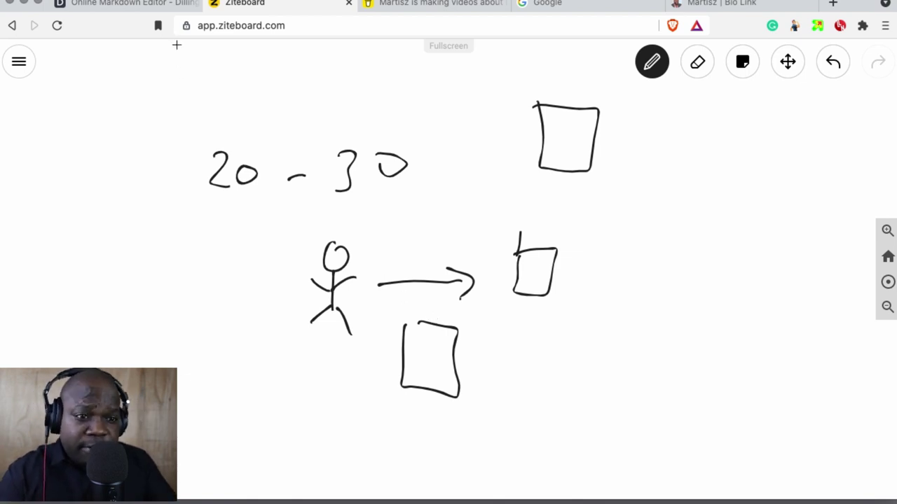
Review Reservation Letter.md from 'Date:' to 'Best regards,' and return to the Ziteboard diagram.
left_click(146, 3)
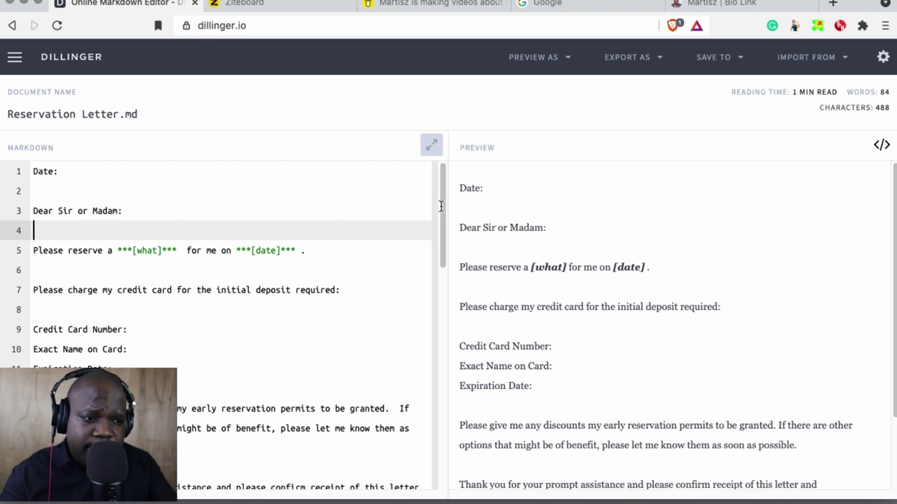
scroll(526, 224, "down", 1)
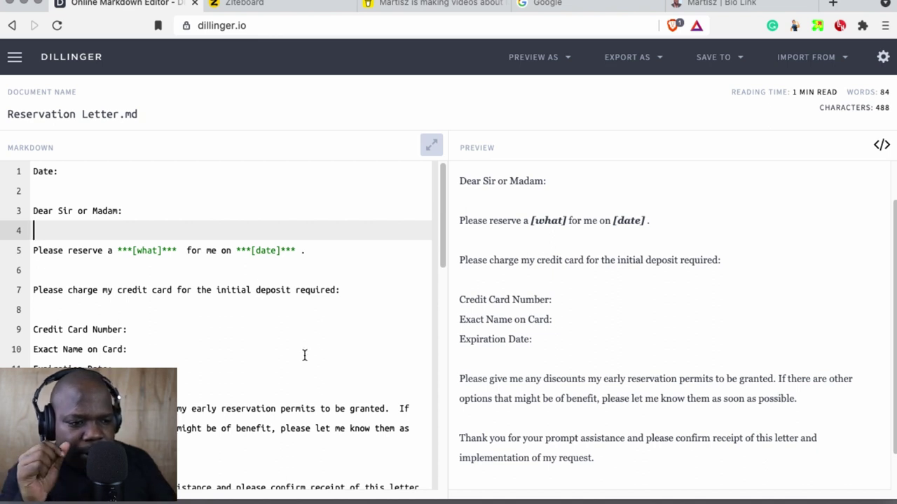
scroll(304, 355, "down", 5)
scroll(304, 356, "down", 3)
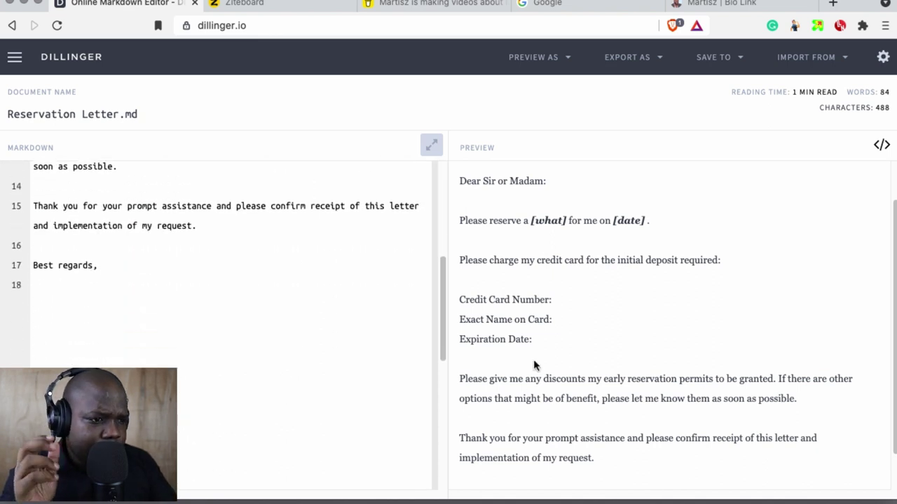
scroll(535, 365, "up", 1)
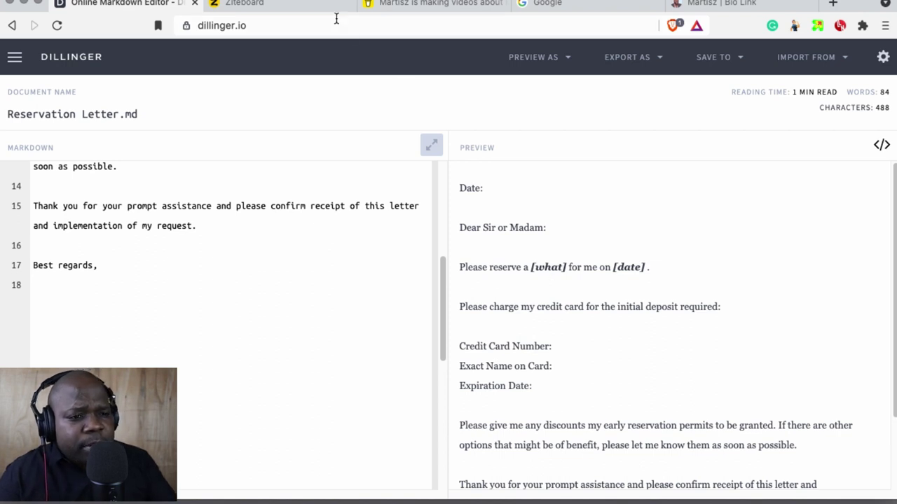
left_click(308, 4)
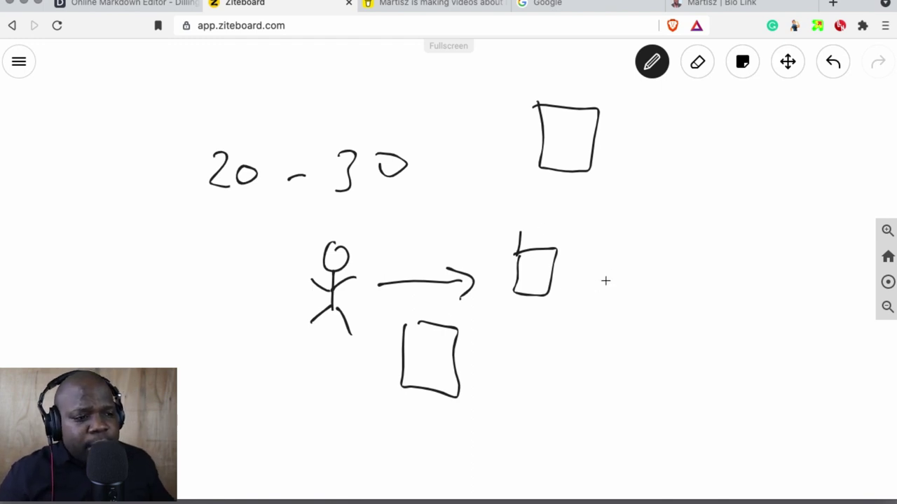
Draw a tall rectangle beside the small box the arrow points to.
left_click_drag(623, 219, 678, 209)
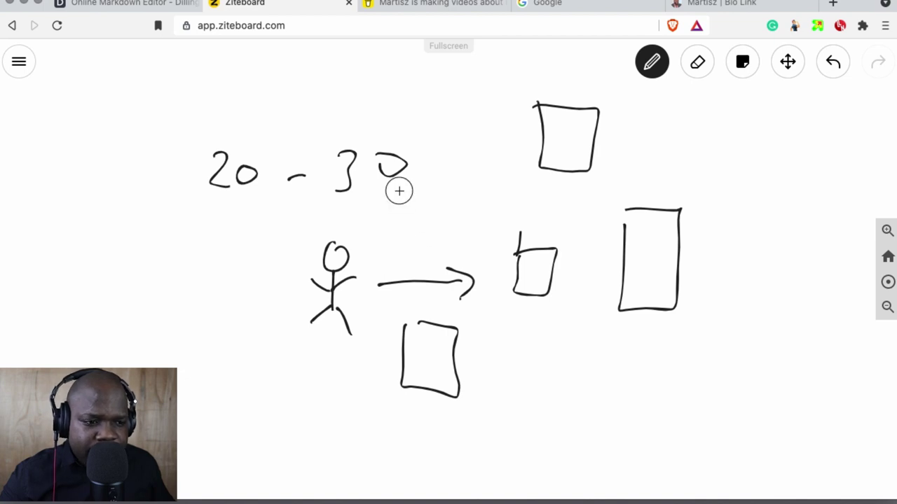
Add a small box beneath '30' and another just above the arrow.
left_click_drag(399, 188, 400, 189)
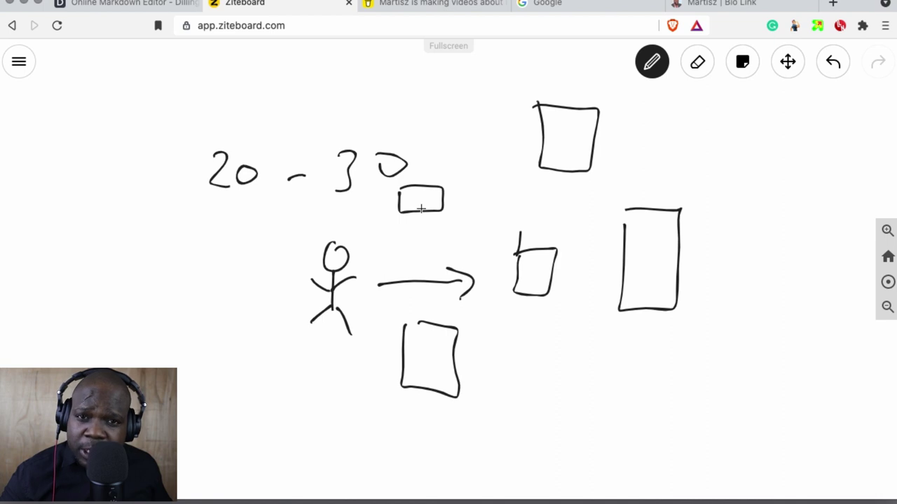
left_click_drag(403, 228, 441, 234)
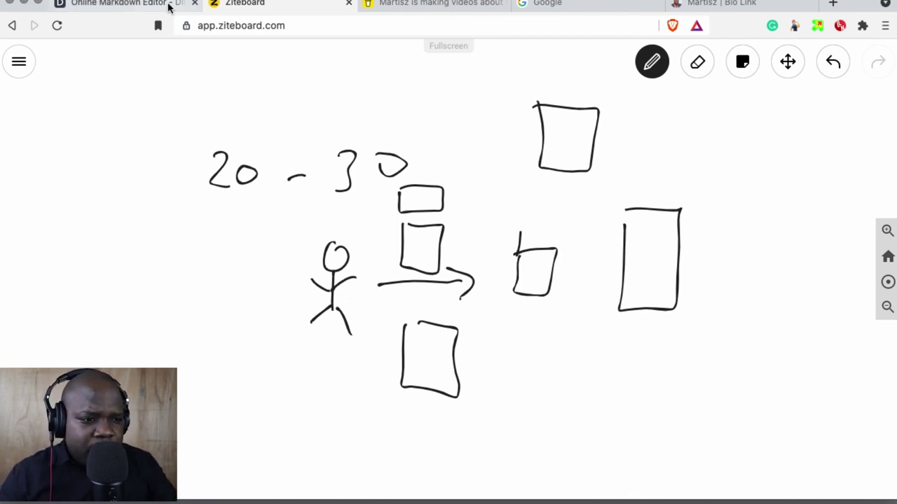
Recheck the Reservation Letter preview, glance at the Ziteboard sketch, and return to the letter.
left_click(119, 3)
scroll(550, 316, "down", 2)
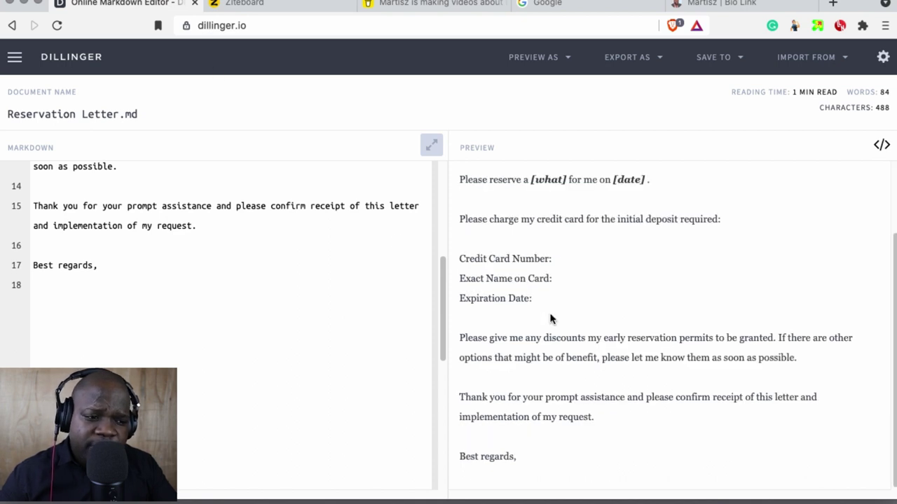
scroll(550, 317, "up", 2)
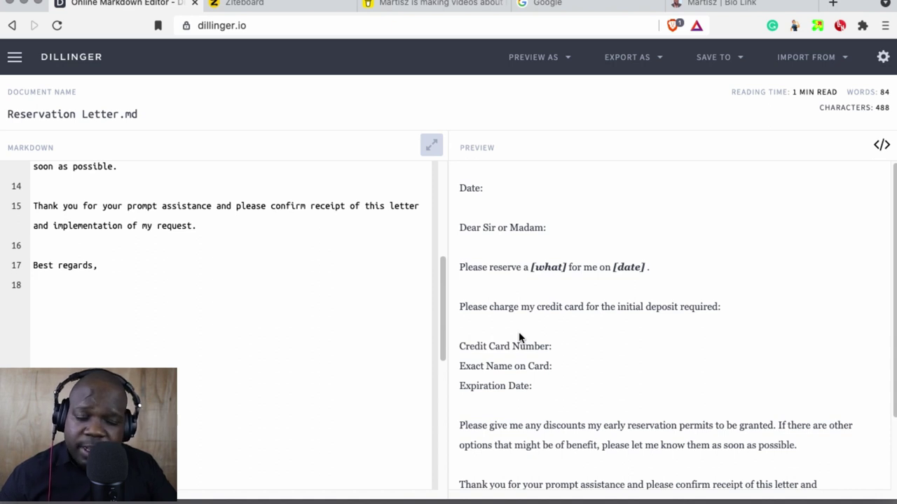
scroll(519, 338, "down", 3)
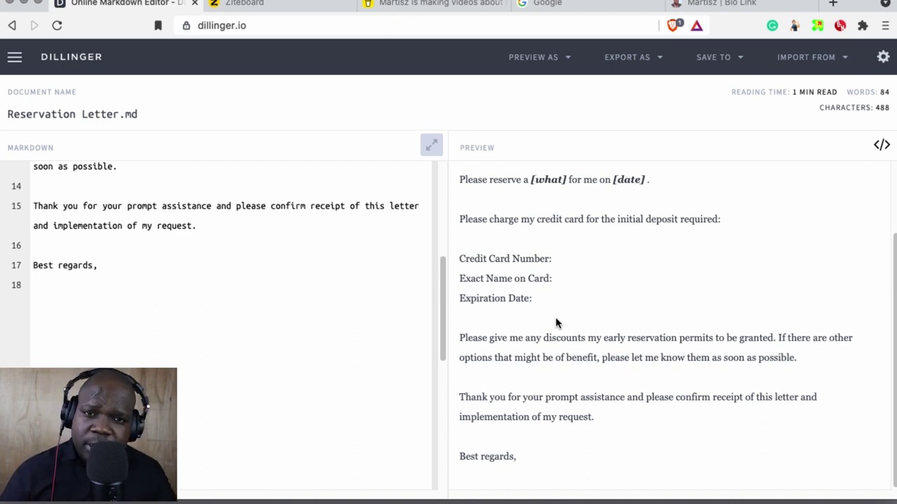
scroll(557, 323, "up", 3)
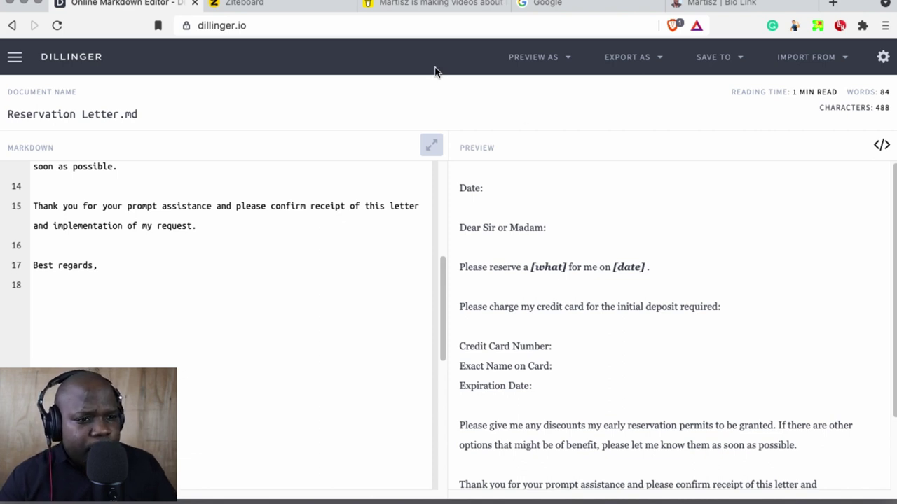
left_click(284, 3)
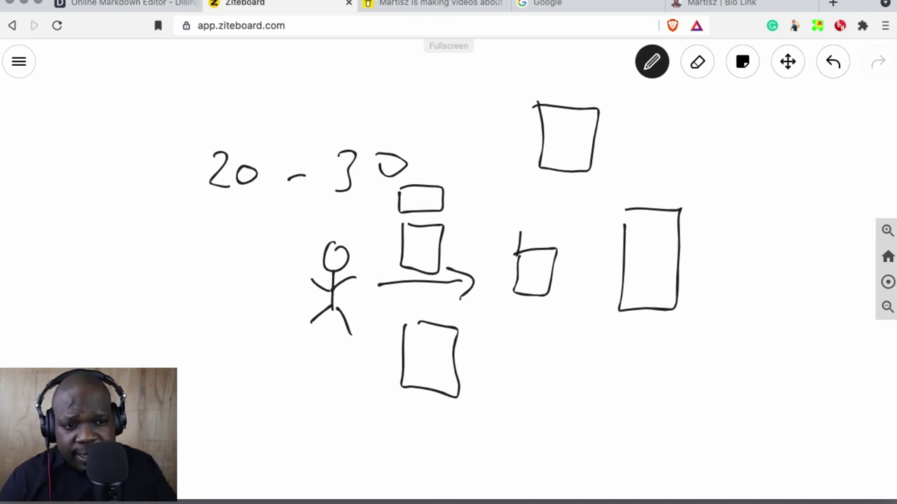
left_click(126, 4)
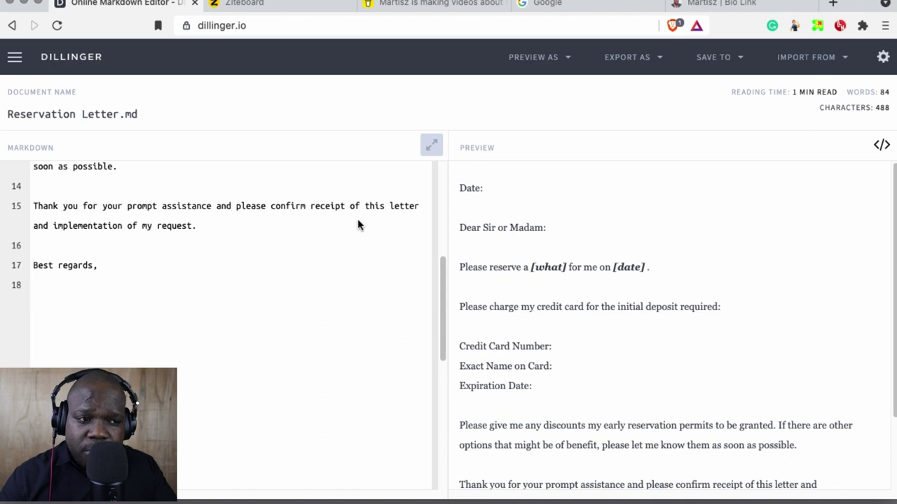
left_click(421, 4)
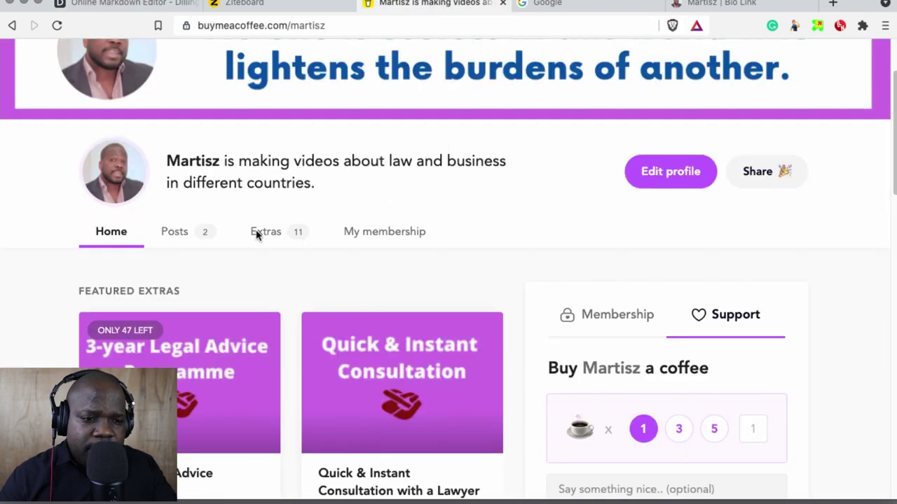